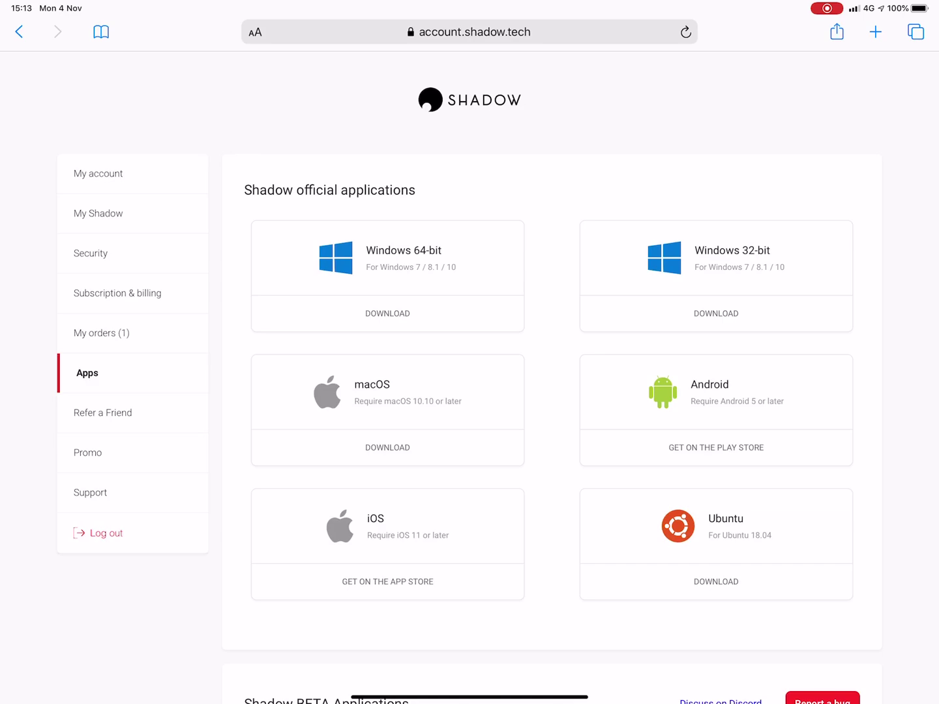
pyautogui.scroll(-10, 471, 366)
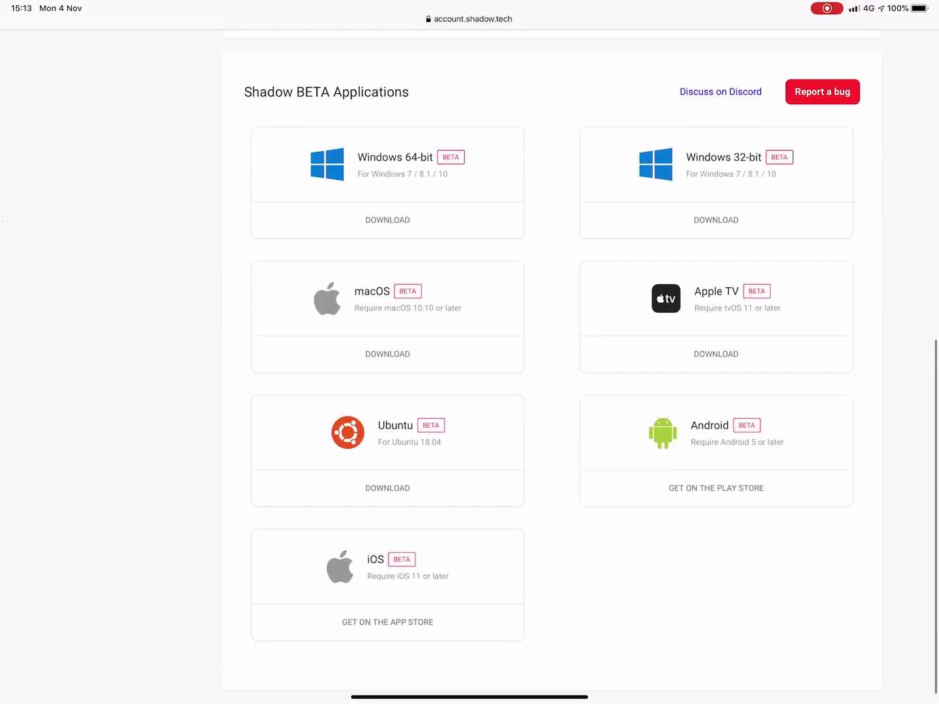
# Step: Open the iOS beta join page on TestFlight via GET ON THE APP STORE
pyautogui.click(387, 622)
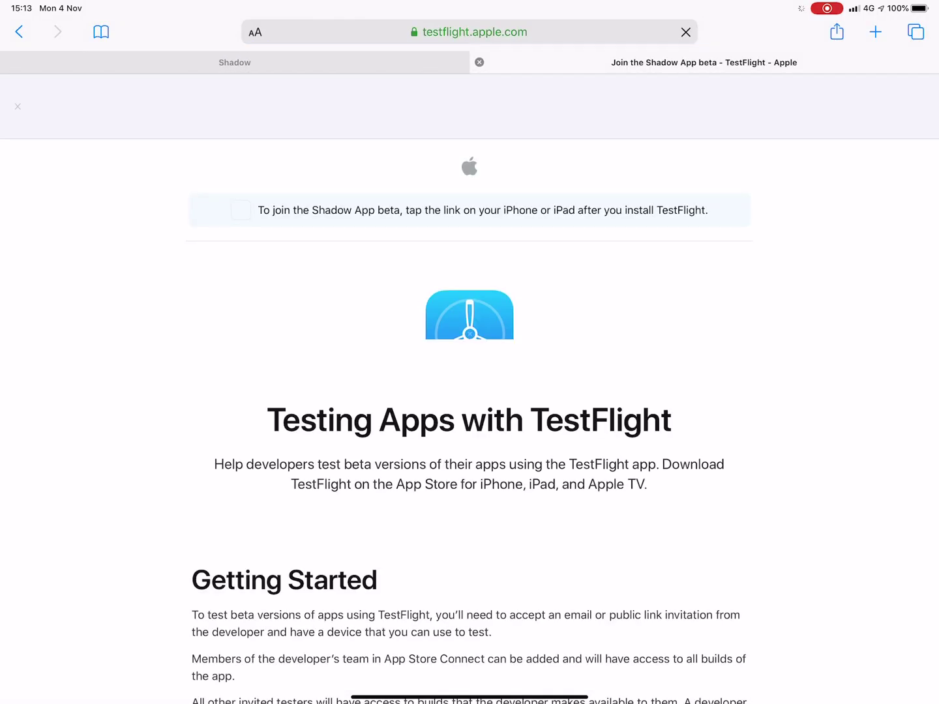
pyautogui.scroll(-5, 470, 367)
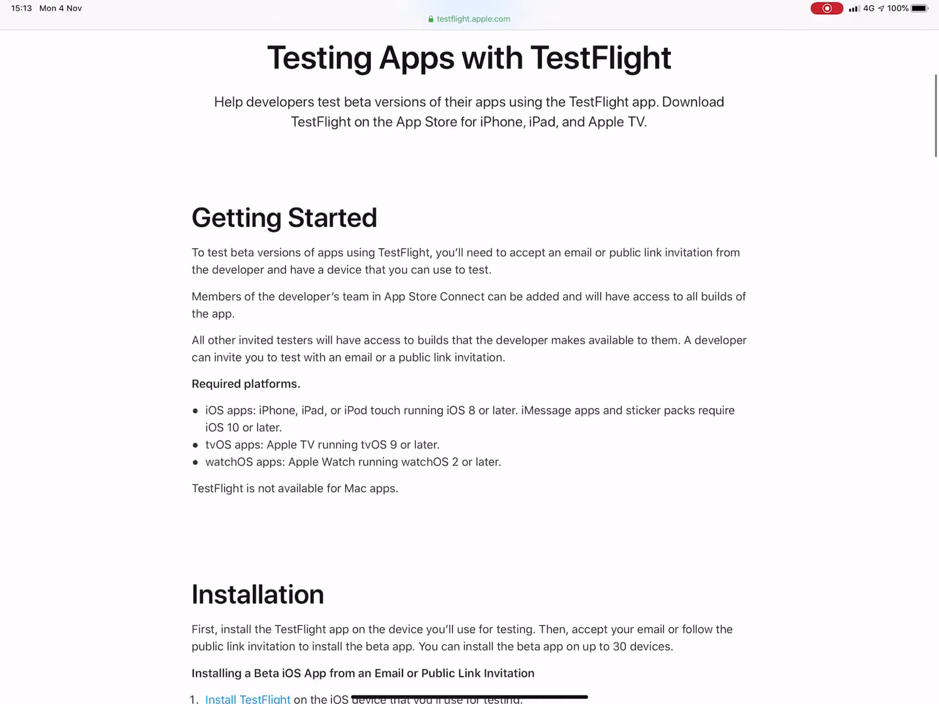
pyautogui.scroll(-5, 470, 366)
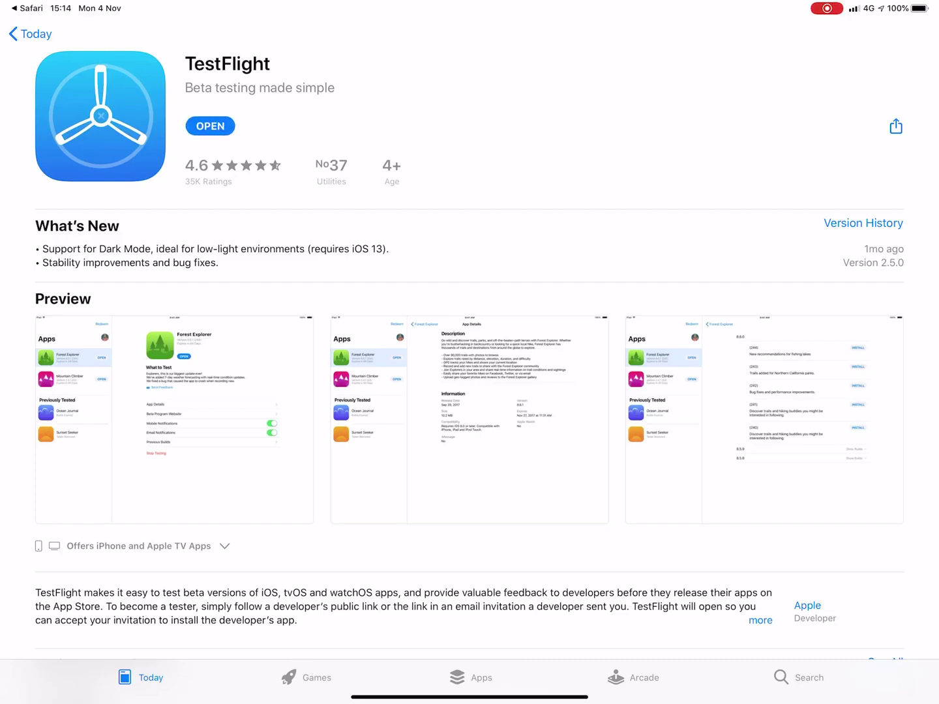
# Step: Launch TestFlight, decline notifications, and get past its welcome screen
pyautogui.click(211, 127)
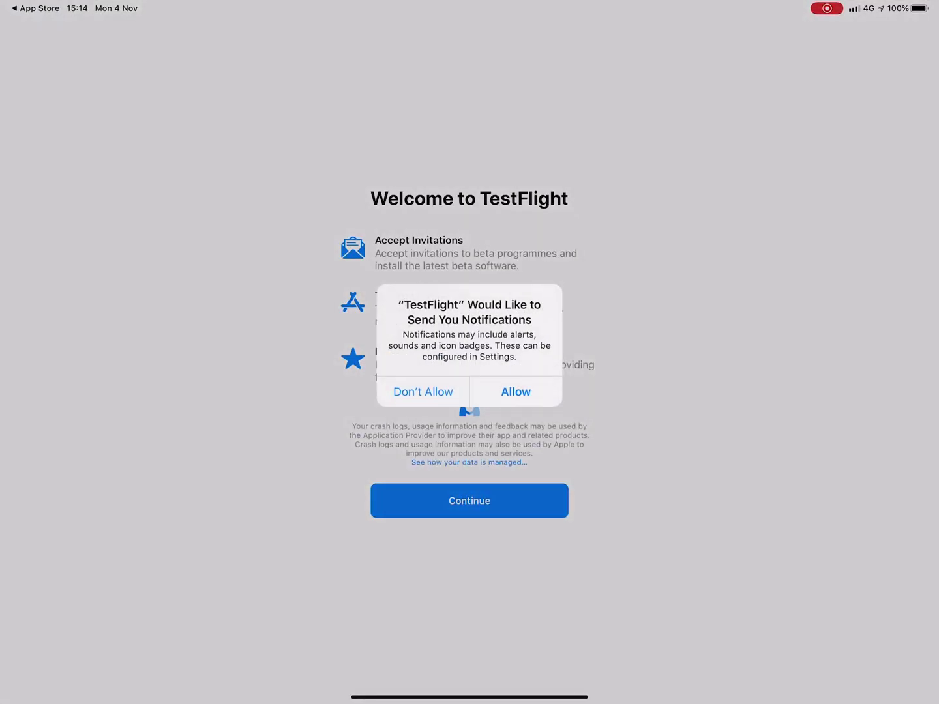
pyautogui.click(516, 391)
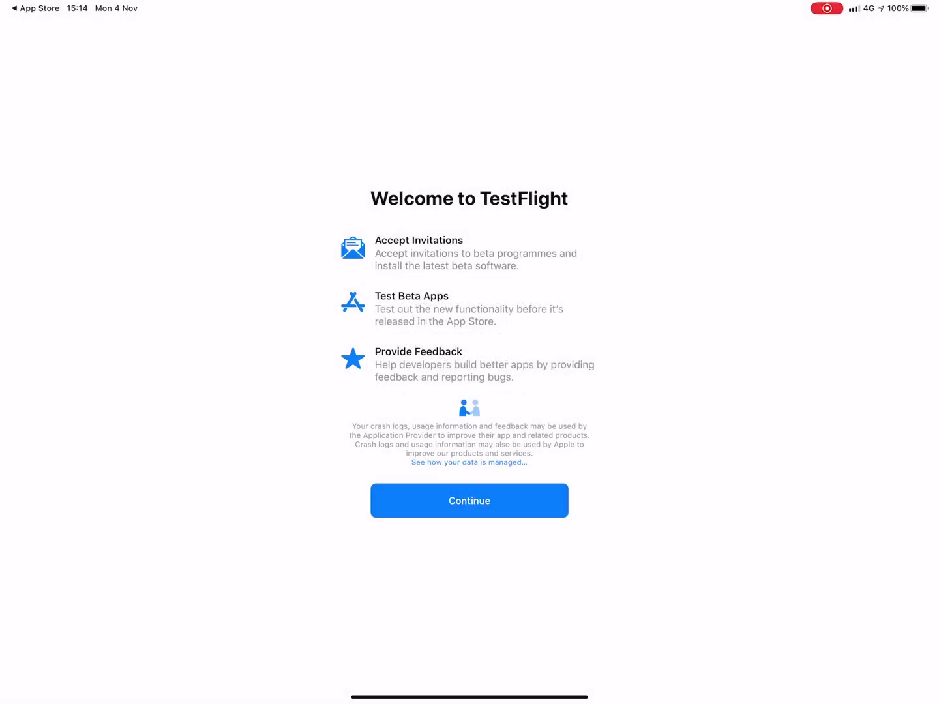
pyautogui.click(470, 500)
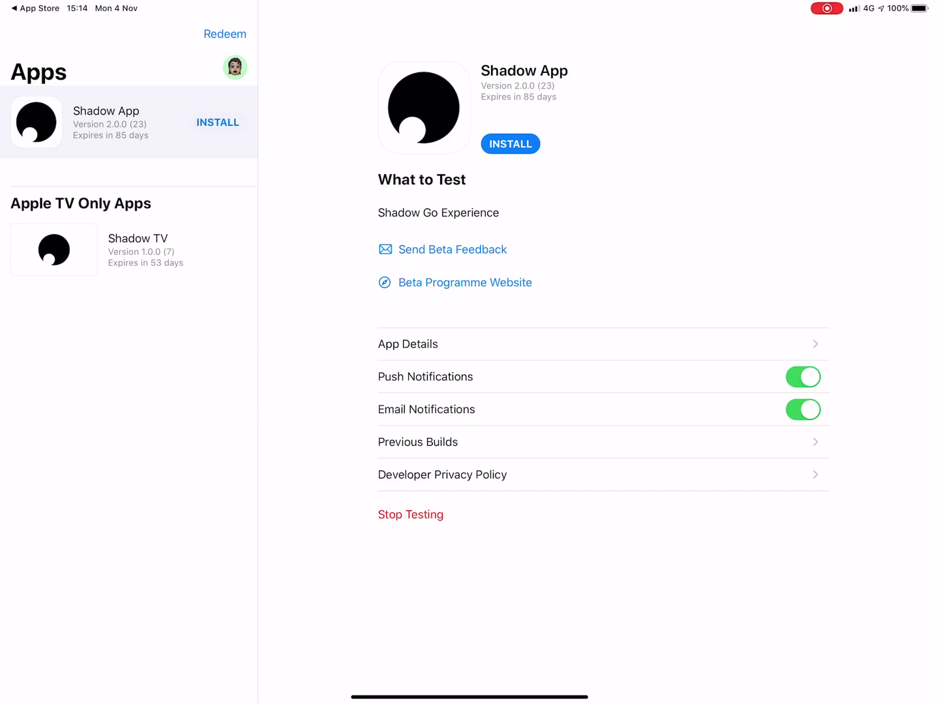
# Step: Install the Shadow App beta and launch it once downloaded
pyautogui.click(510, 143)
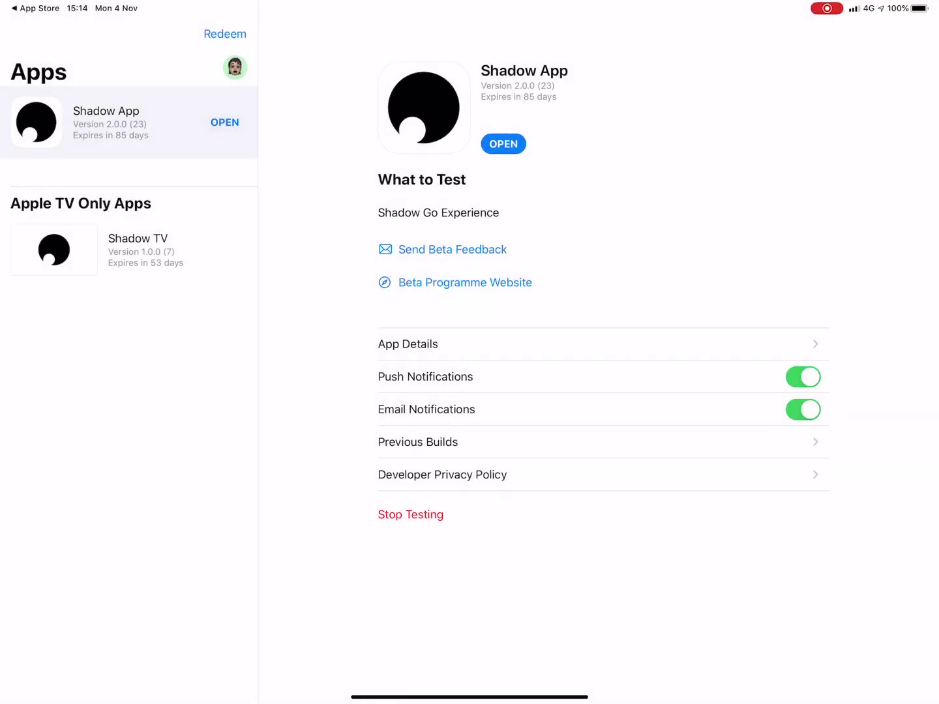
pyautogui.click(504, 144)
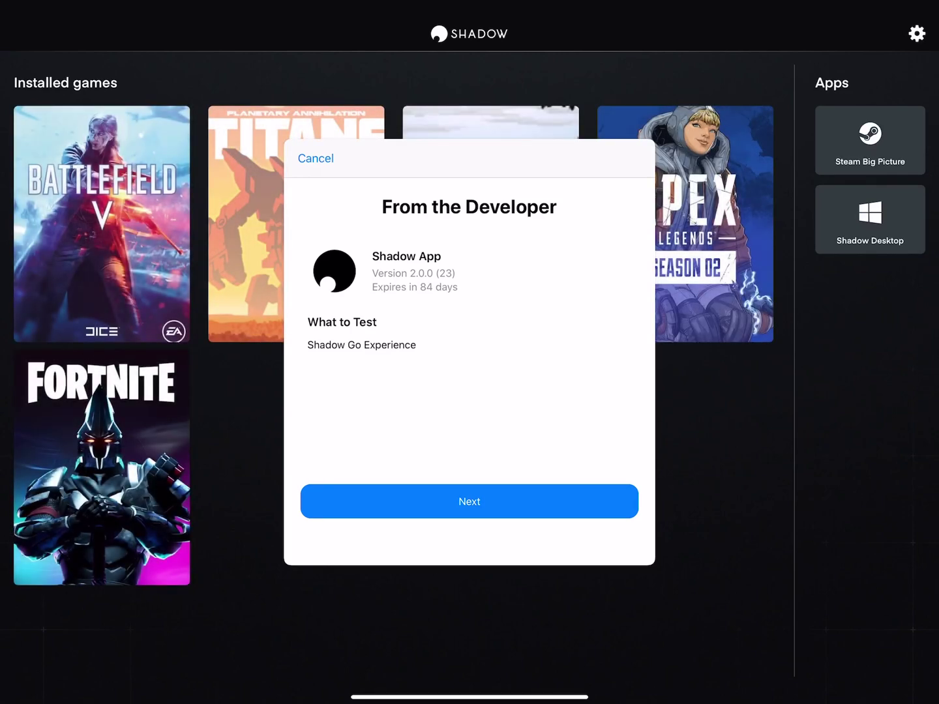
# Step: Dismiss the From the Developer sheet with Next and Start Testing
pyautogui.click(469, 500)
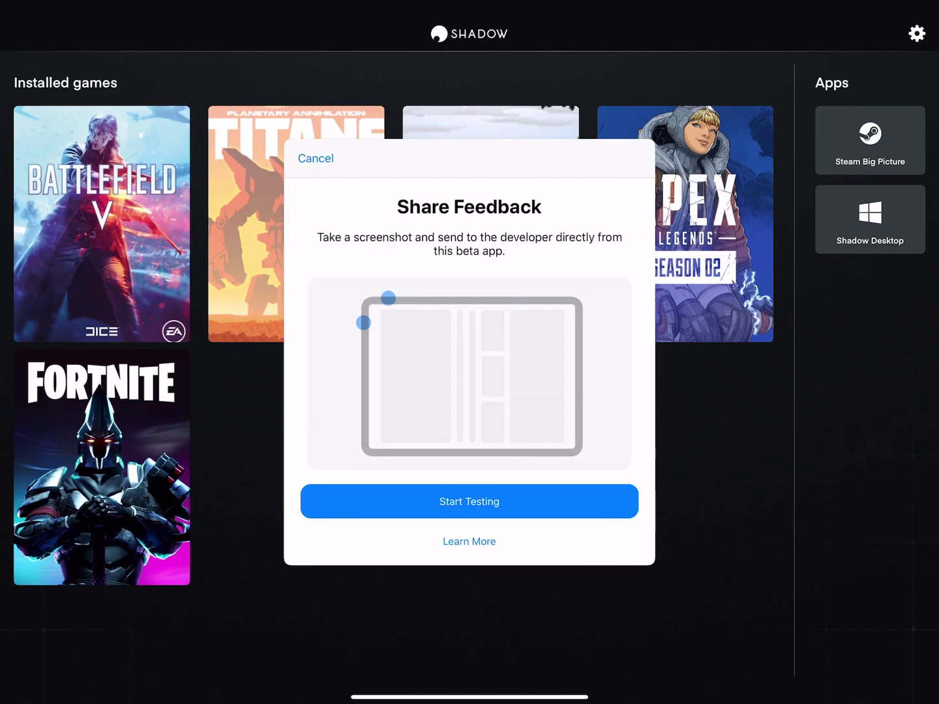
pyautogui.click(469, 501)
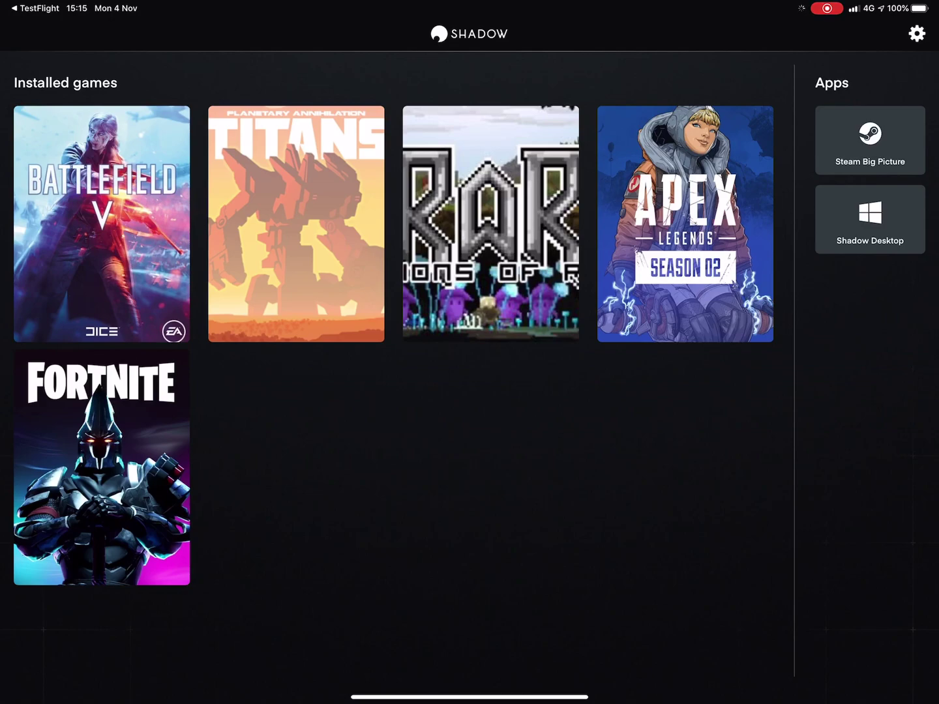
pyautogui.click(916, 33)
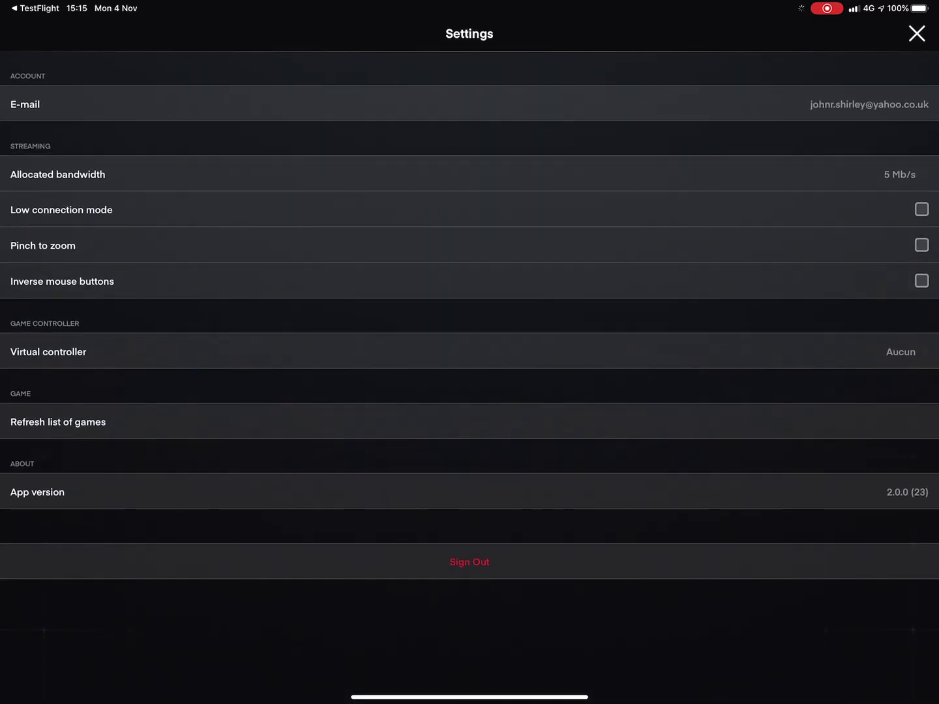